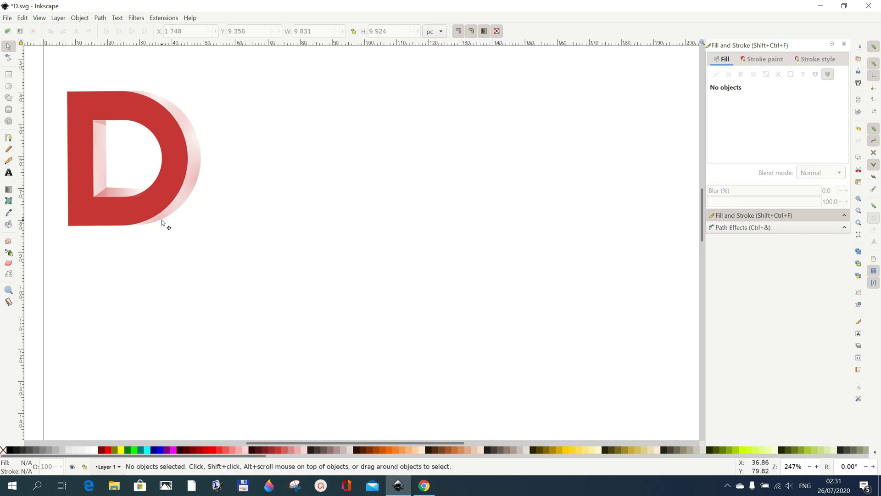
Draw a rectangle about 61 × 80 mm beside the red D and round its corners to a radius of about 30 mm
key("e")
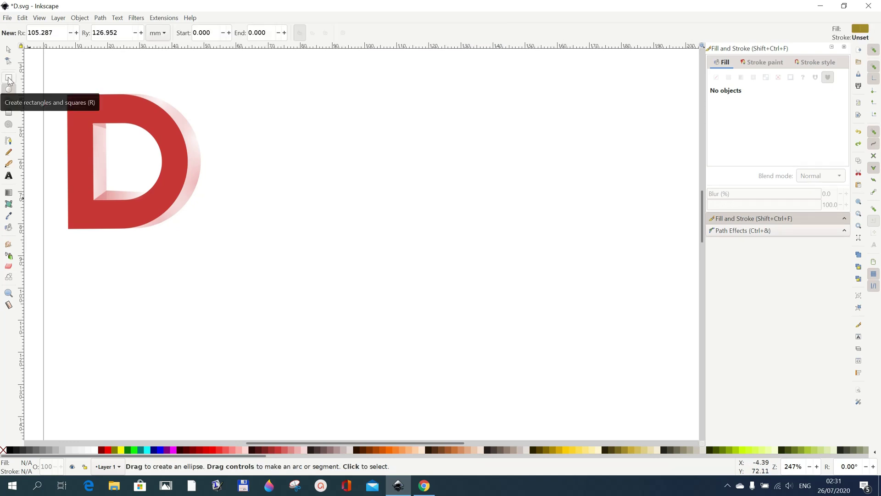
left_click(9, 79)
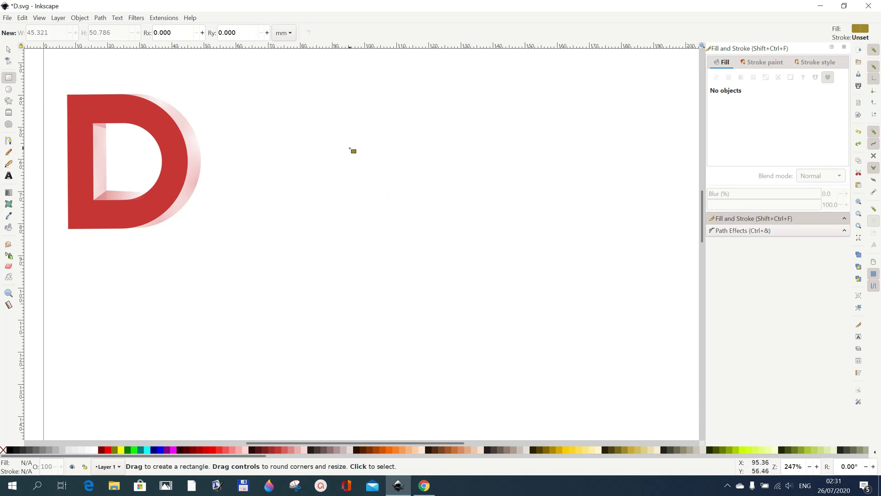
left_click_drag(351, 148, 545, 406)
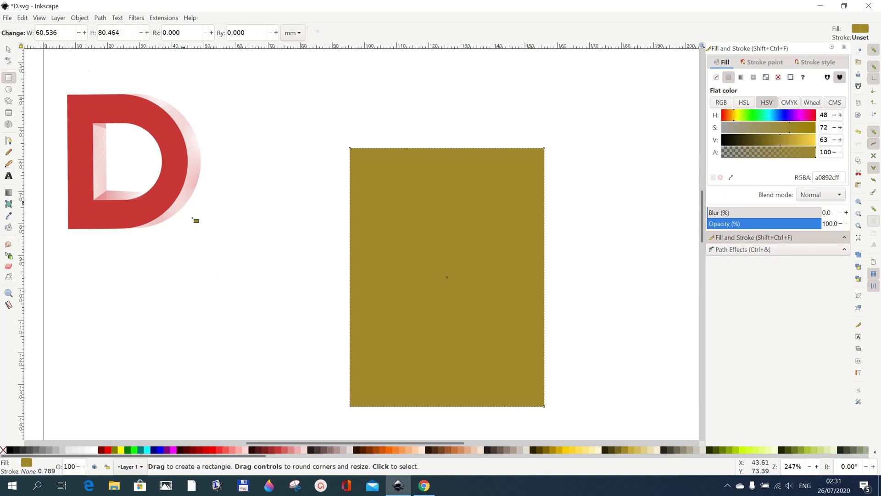
left_click(9, 62)
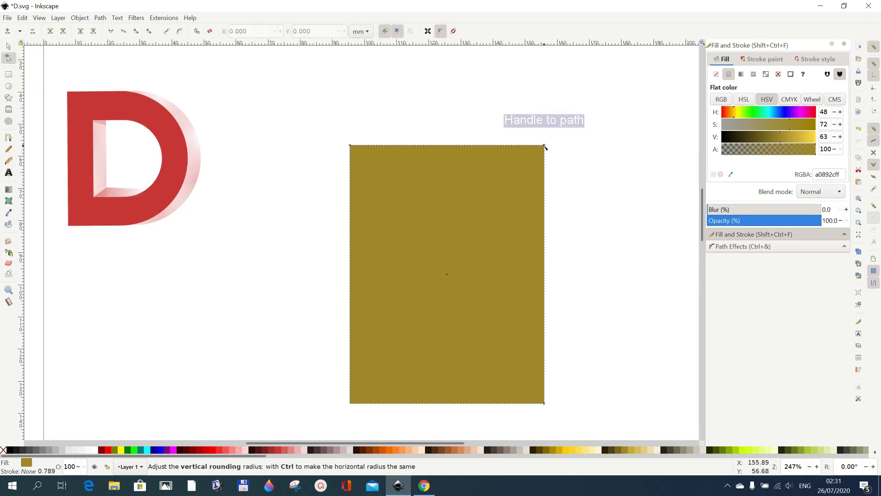
left_click_drag(546, 147, 534, 250)
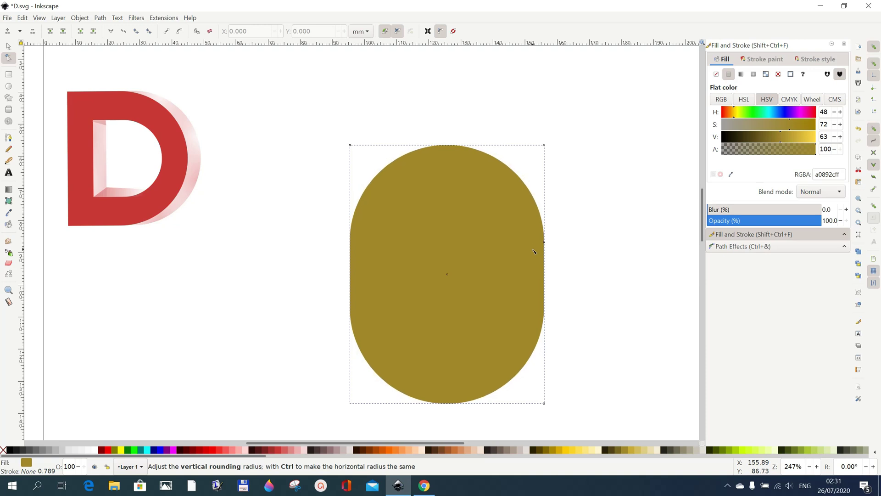
Draw an orange (ff6600) rectangle about 92 × 35 mm across the rounded shape's lower part and make its corners sharp
left_click(8, 77)
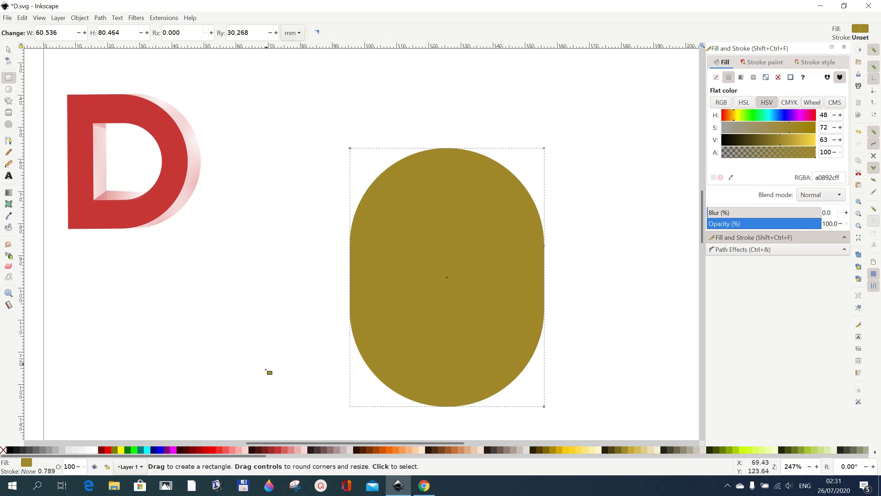
left_click_drag(296, 314, 592, 423)
left_click(393, 450)
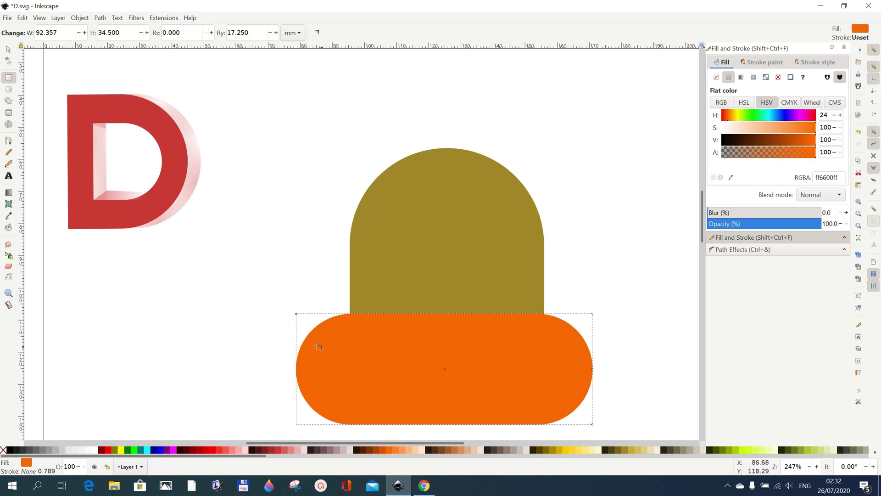
left_click(317, 33)
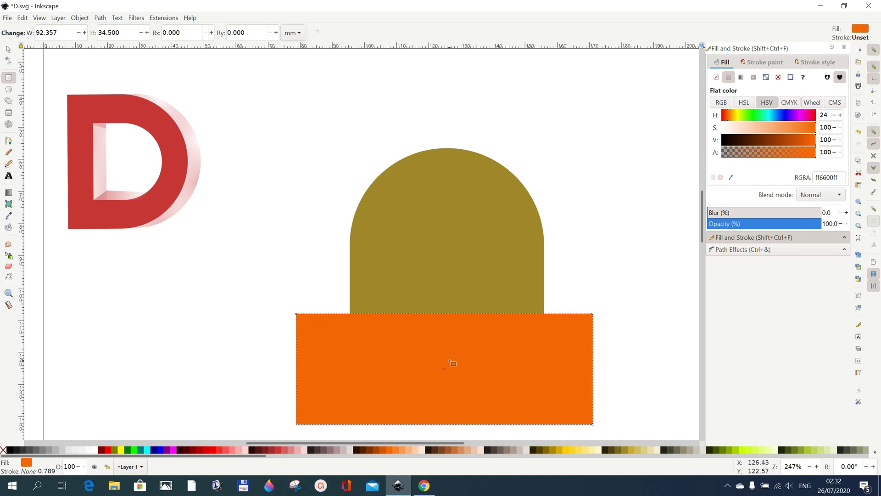
scroll(592, 299, "down", 2)
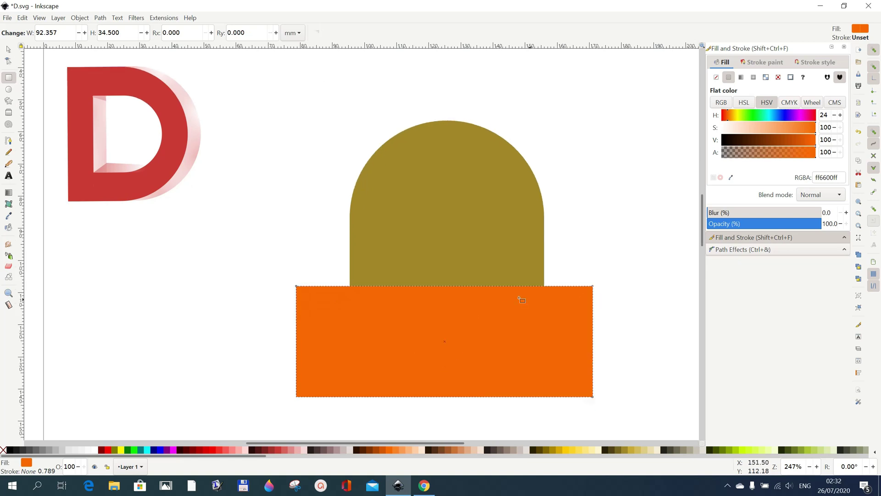
Move the orange rectangle slightly down and subtract it from the rounded shape with Difference
left_click(7, 52)
mouse_move(387, 316)
left_mouse_down()
mouse_move(391, 356)
mouse_move(393, 326)
left_mouse_up()
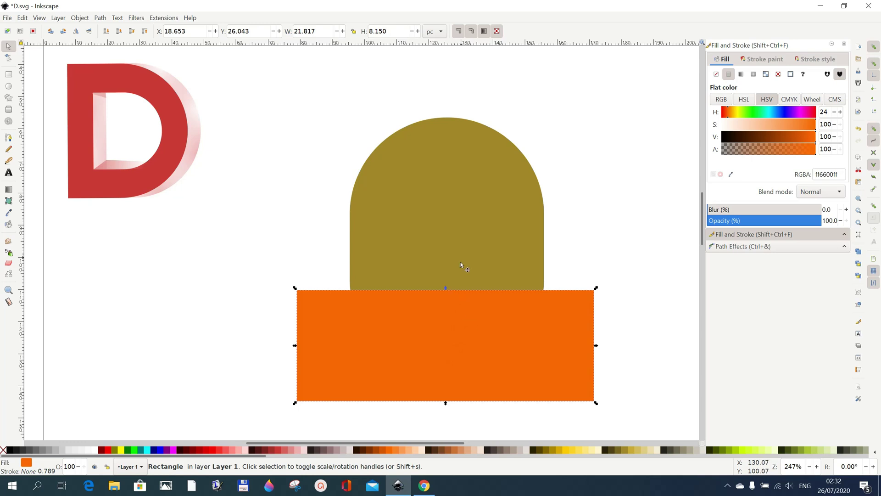
left_click(478, 239, "shift")
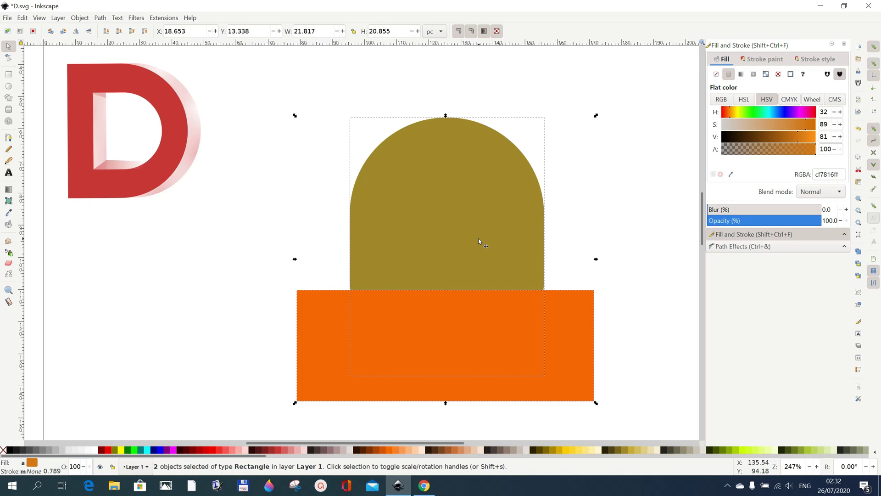
left_click(100, 18)
left_click(112, 75)
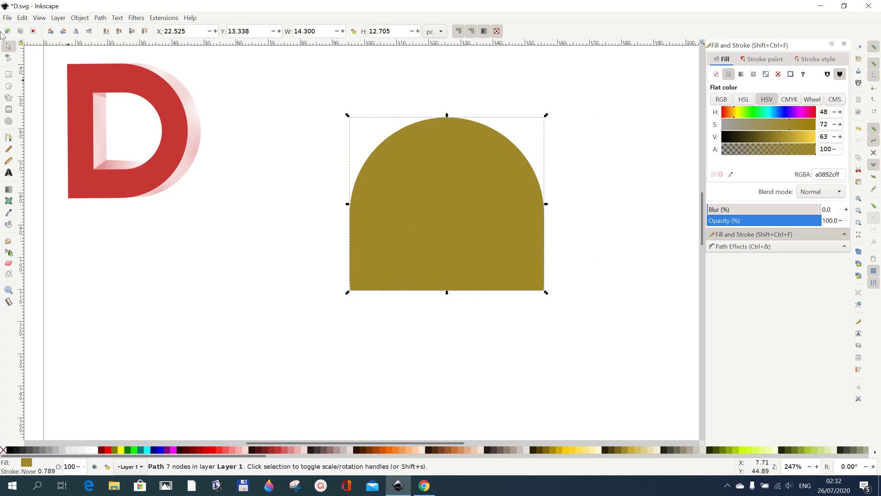
Duplicate the arch shape, fill the copy with yellow ffcc00, and scale it uniformly about its centre to about 65%
left_click(22, 18)
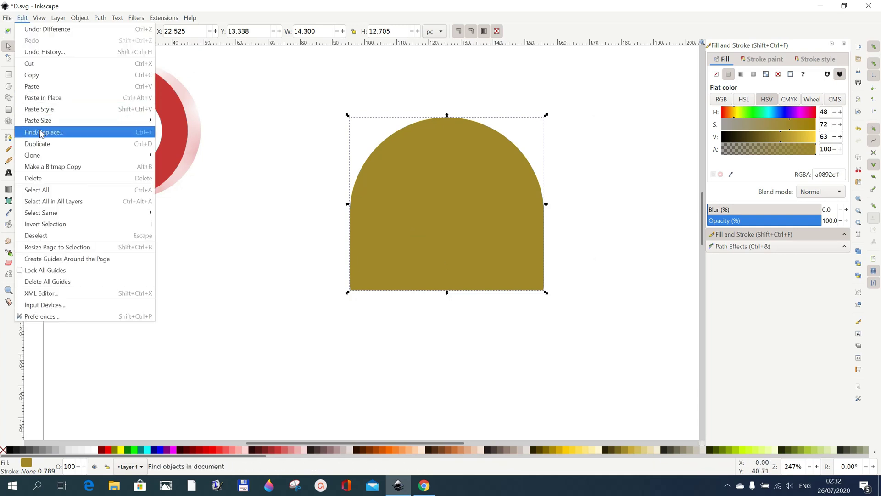
left_click(38, 145)
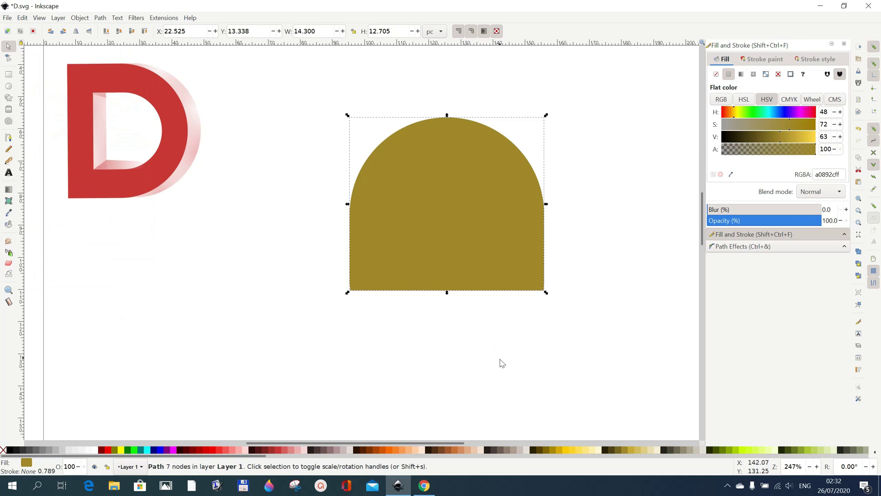
left_click(566, 452)
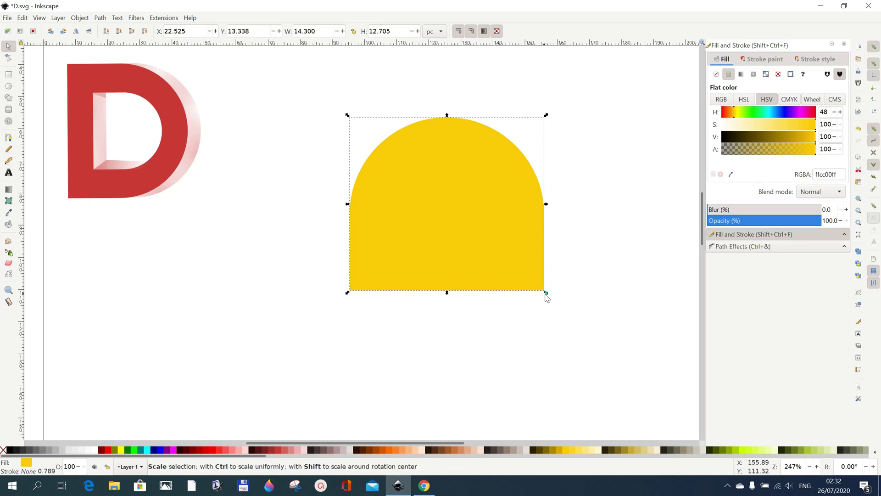
left_click_drag(546, 293, 513, 275)
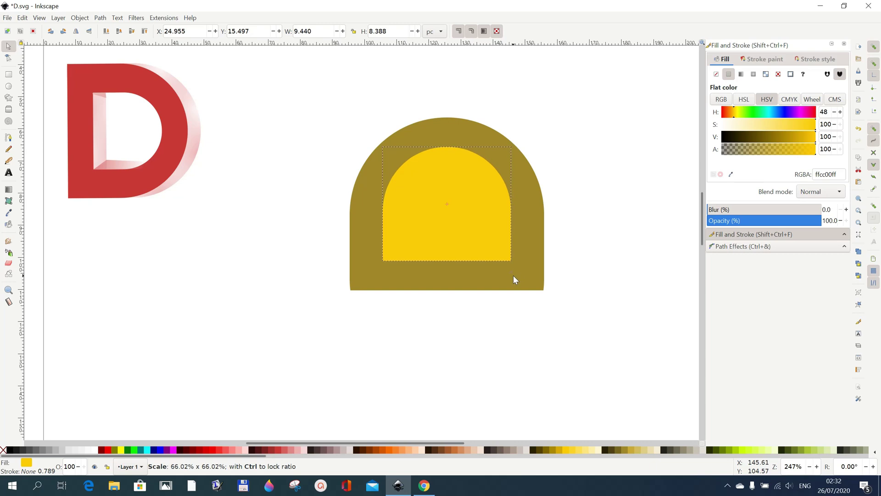
left_click_drag(513, 275, 511, 275)
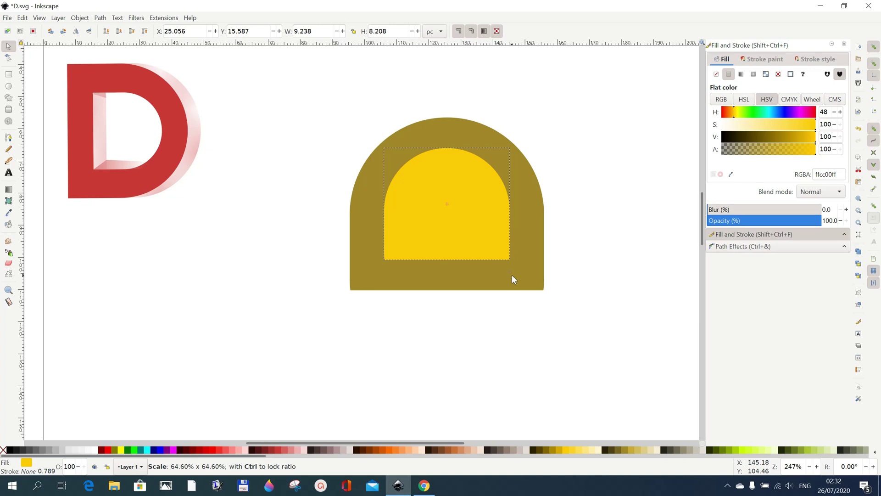
left_click_drag(511, 274, 512, 274)
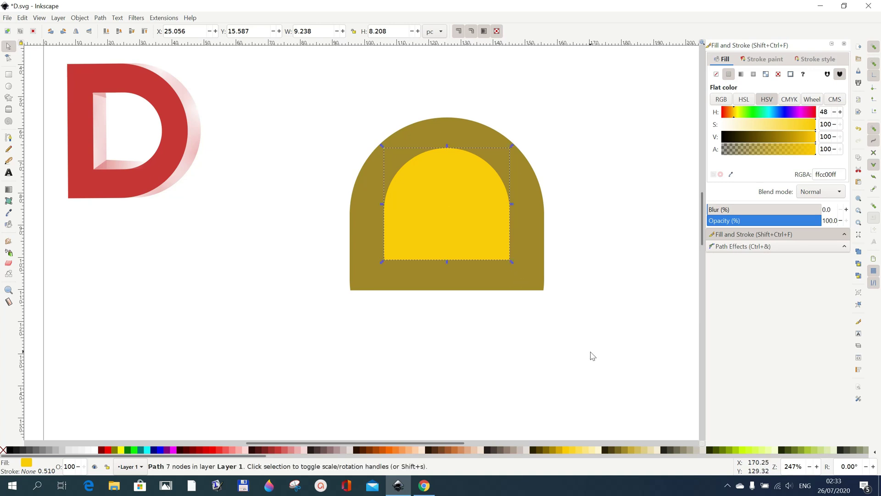
left_click(591, 353)
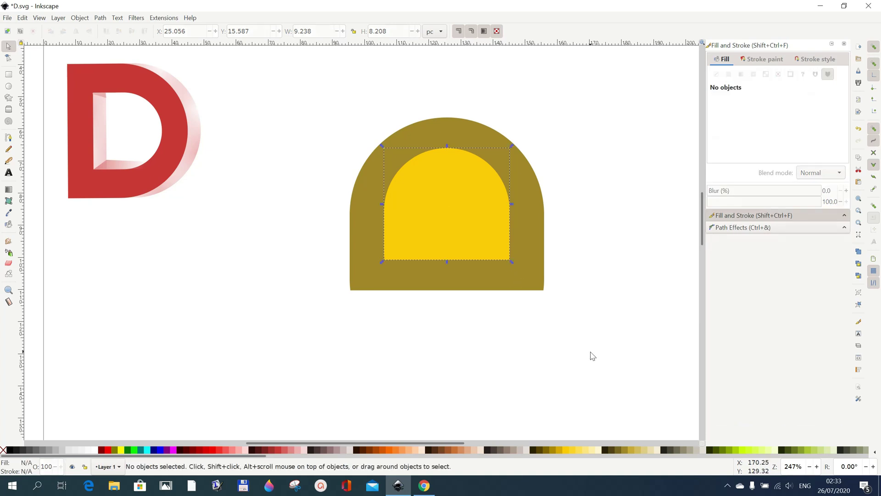
Subtract the small yellow arch from the large arch with Difference to cut out its inside
left_click(499, 243)
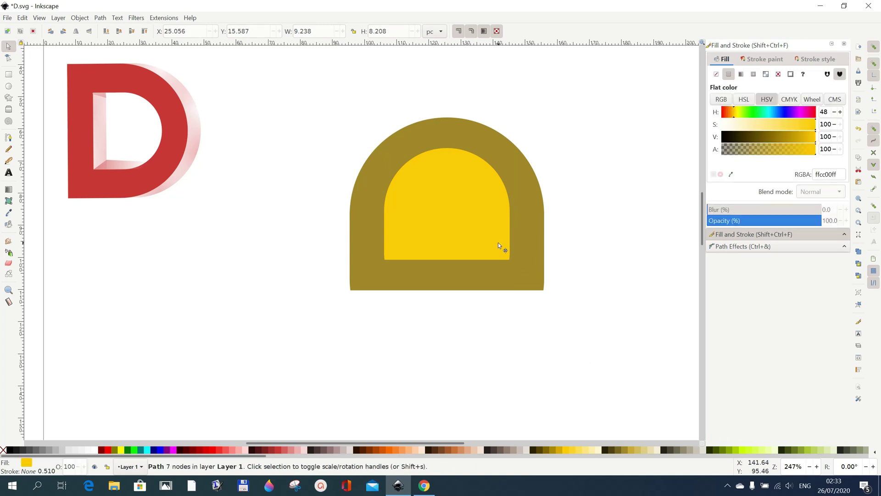
left_click(524, 250, "shift")
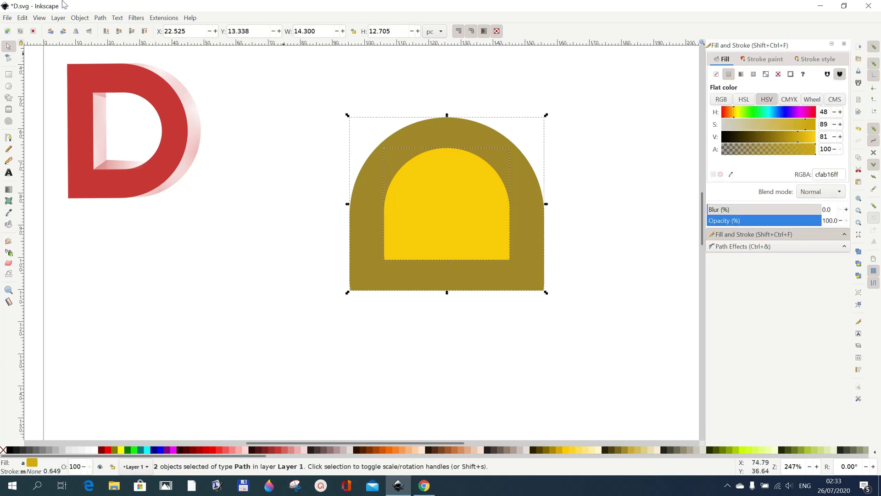
left_click(100, 18)
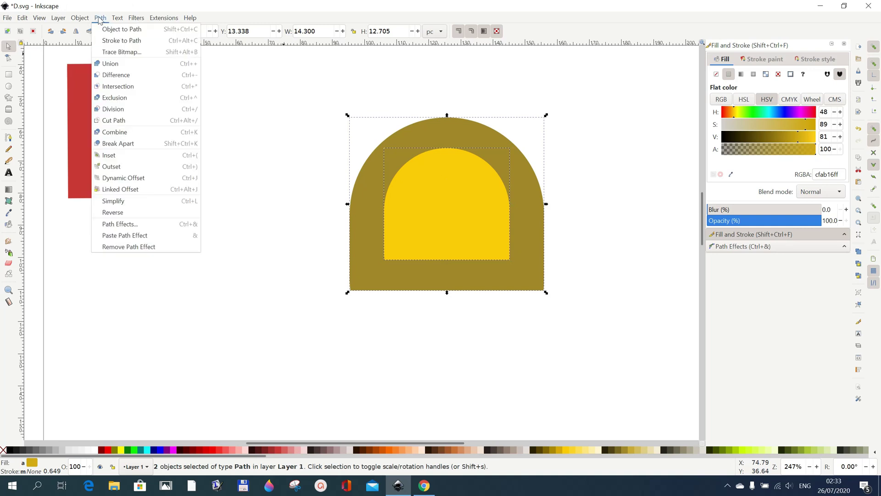
left_click(108, 75)
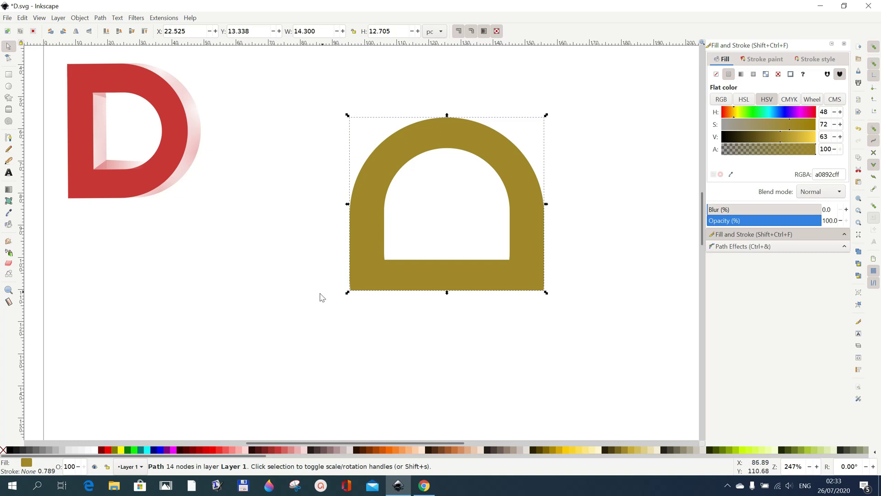
Rotate the hollow arch clockwise into an upright letter D and move it up to the middle of the canvas
left_click(506, 167)
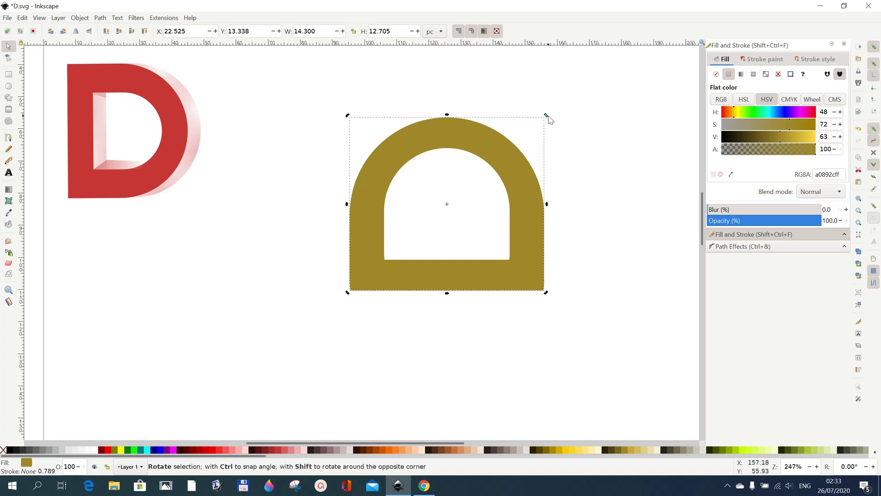
left_click_drag(546, 117, 427, 356)
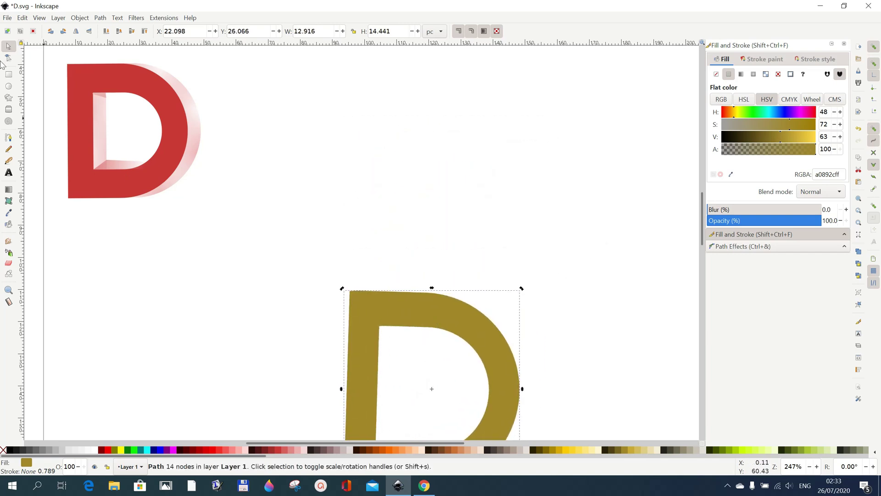
left_click_drag(393, 313, 403, 169)
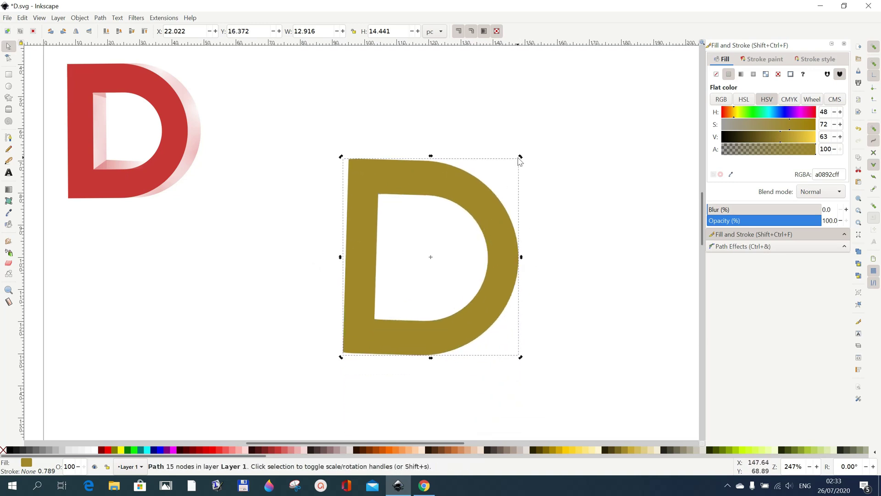
left_click_drag(520, 157, 518, 156)
left_click(576, 273)
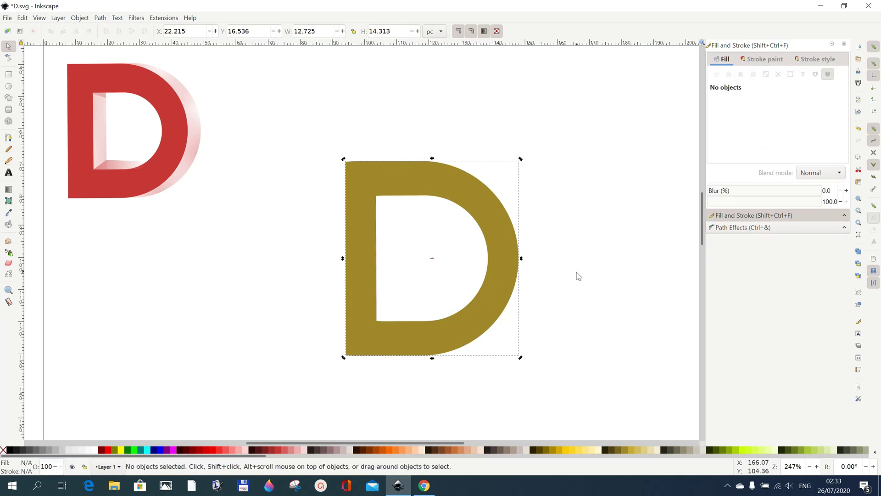
Duplicate the new D, fill the copy with yellow ffcc00, and shift it about 1.3 pc to the left of the original
left_click(491, 301)
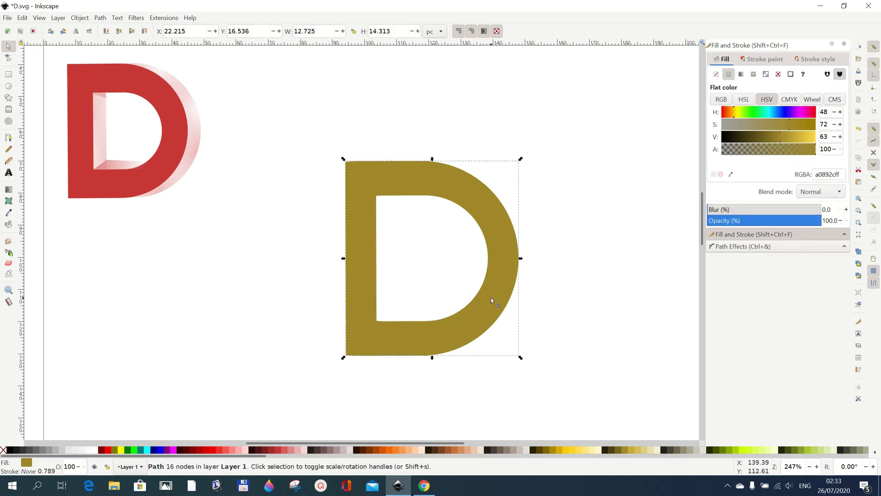
right_click(498, 240)
left_click(519, 277)
left_click_drag(503, 271, 475, 272)
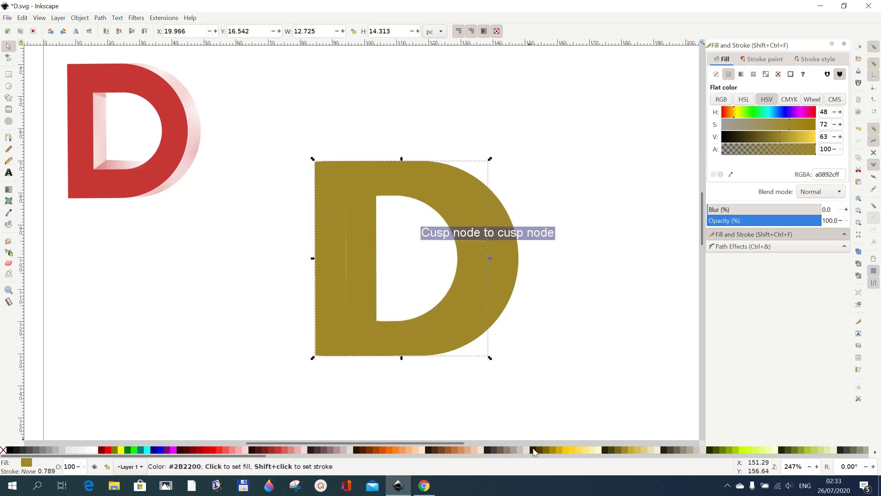
left_click(569, 450)
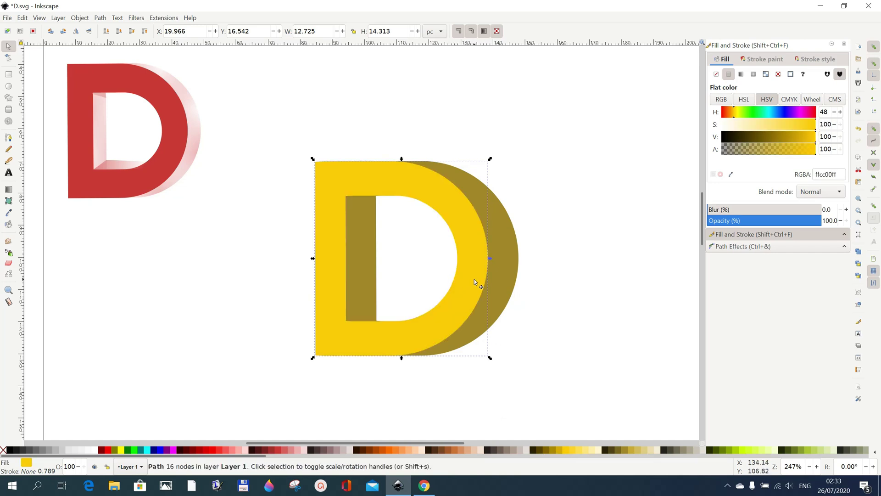
left_click_drag(475, 279, 489, 280)
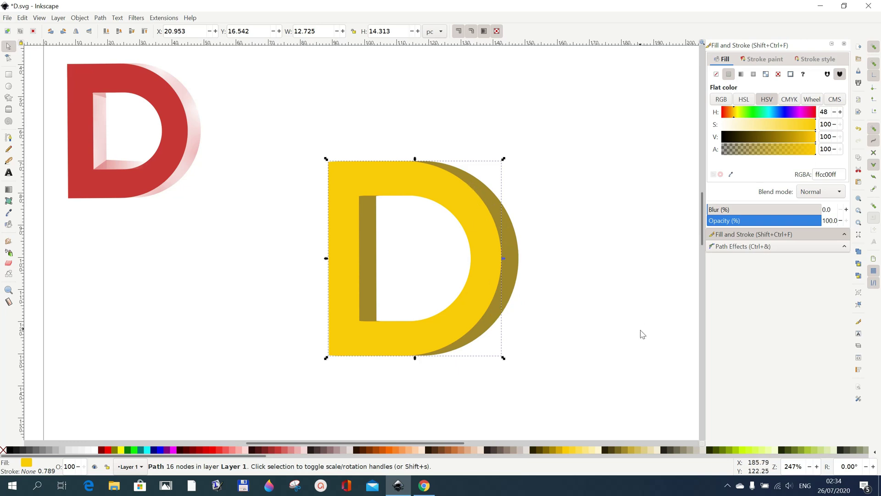
left_click(605, 268)
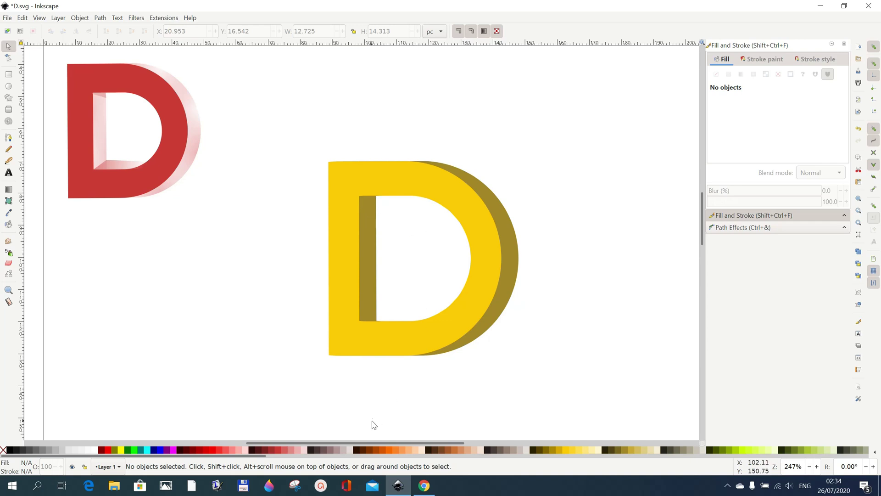
Fill the rear D with pale pink f4d7d7 and the front D with red c83737
left_click(500, 306)
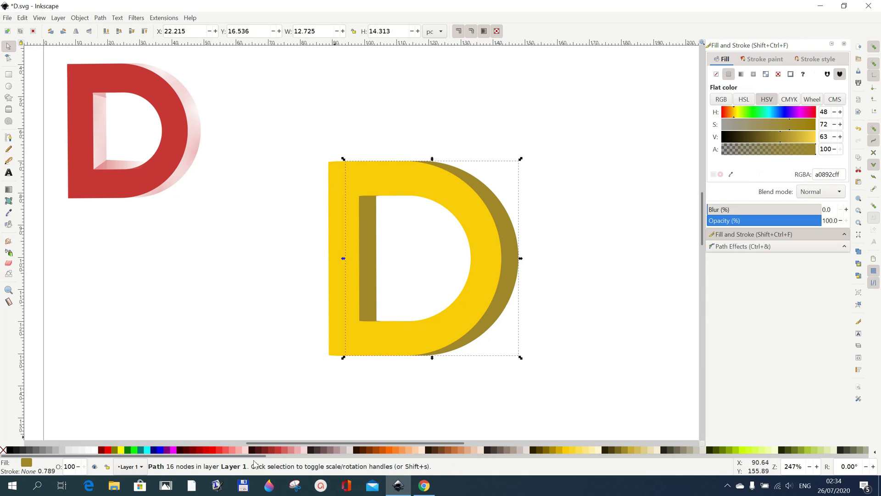
left_click(301, 452)
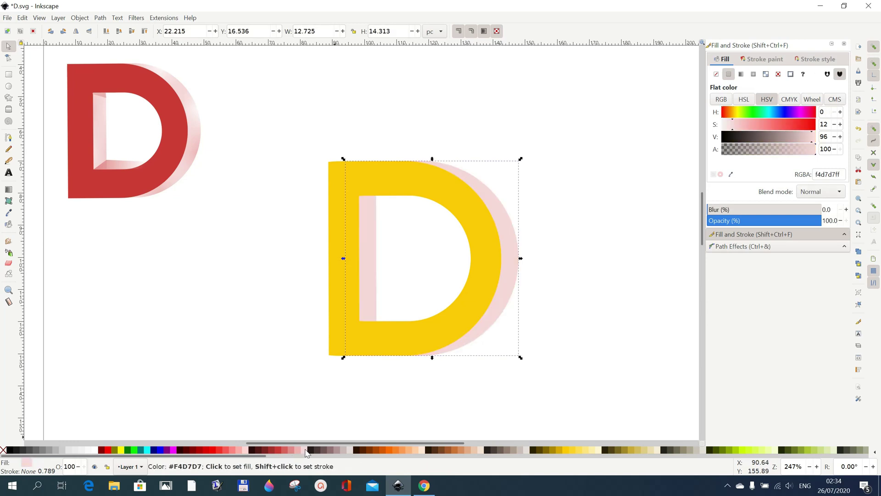
left_click(407, 340)
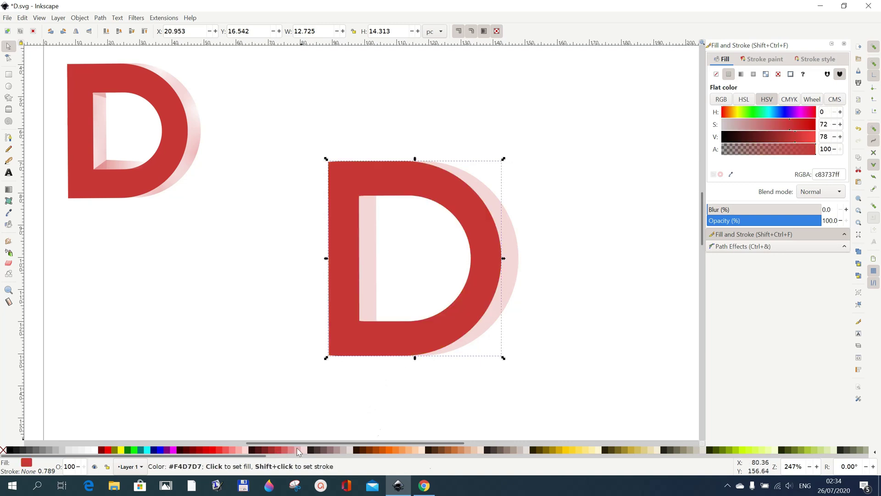
Apply a mesh gradient fill with 3 rows and 3 columns to the pale pink rear D
left_click(508, 286)
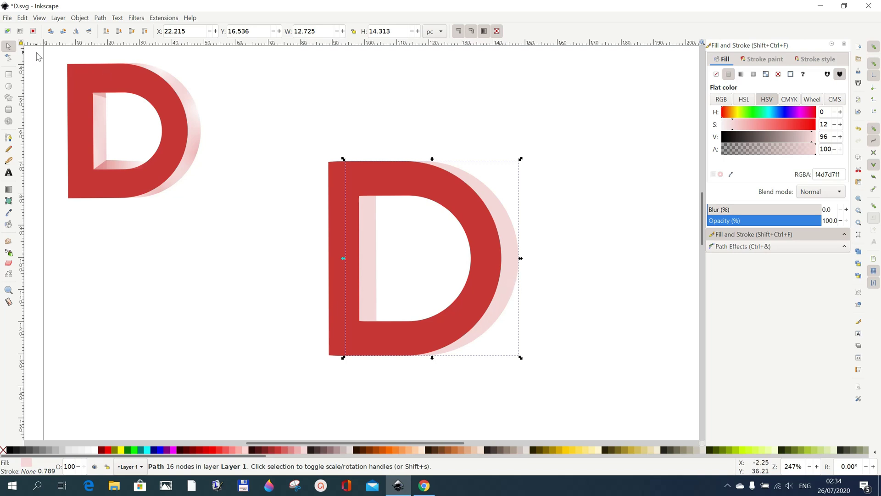
left_click(9, 202)
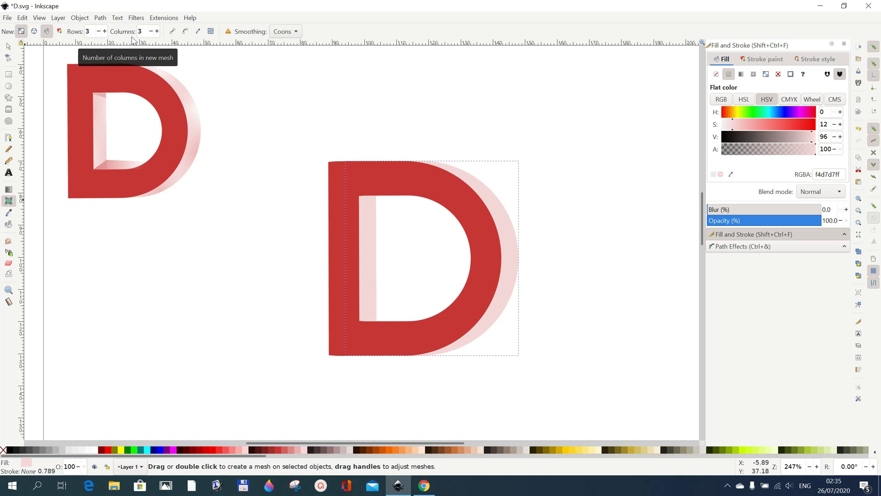
double_click(511, 251)
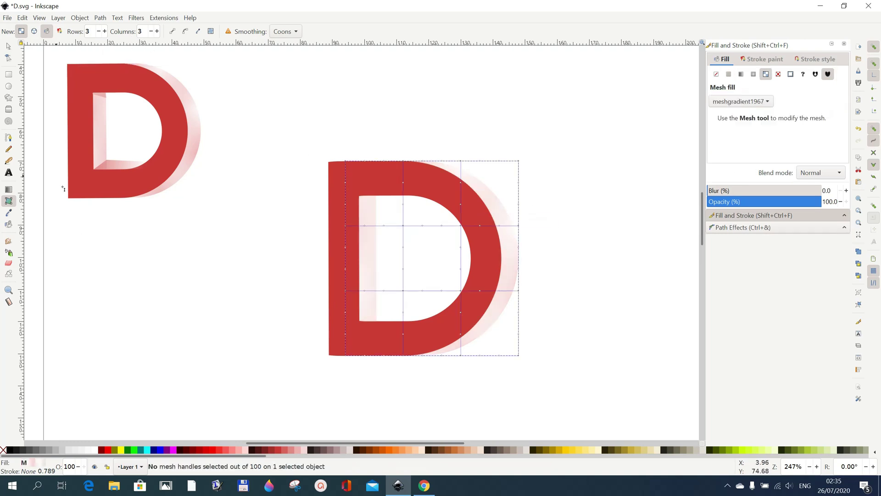
left_click(9, 47)
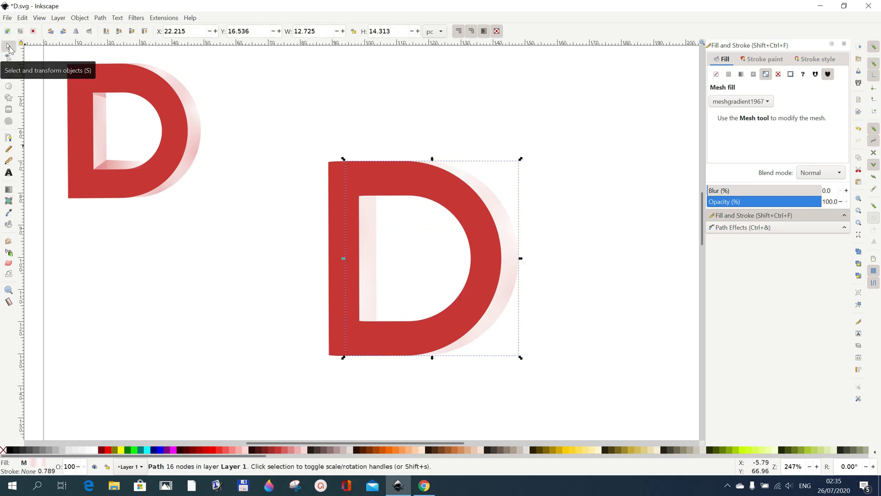
left_click(452, 324)
left_click(274, 118)
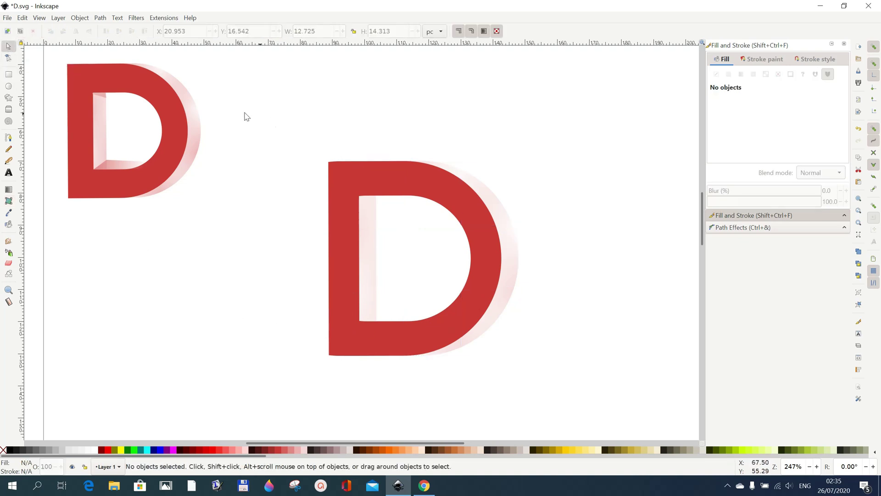
Draw a small closed triangle in the upper inner corner of the large D, spanning the pale strip's width
left_click(8, 138)
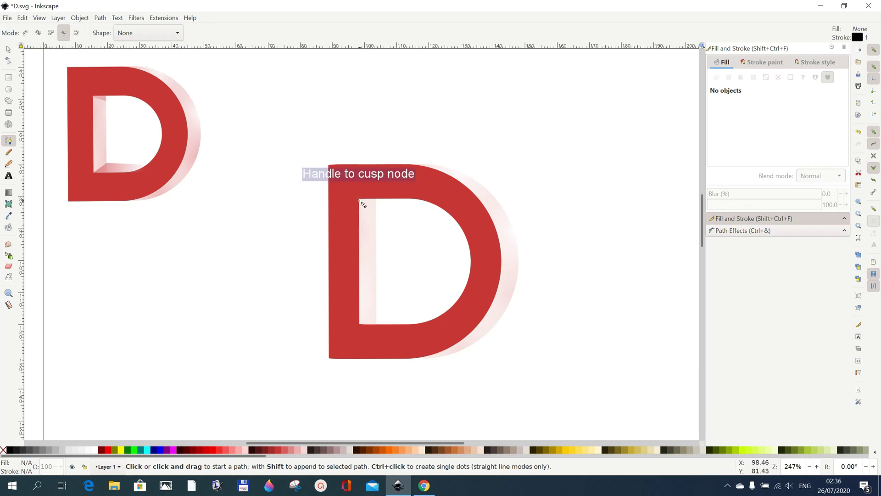
left_click(359, 201)
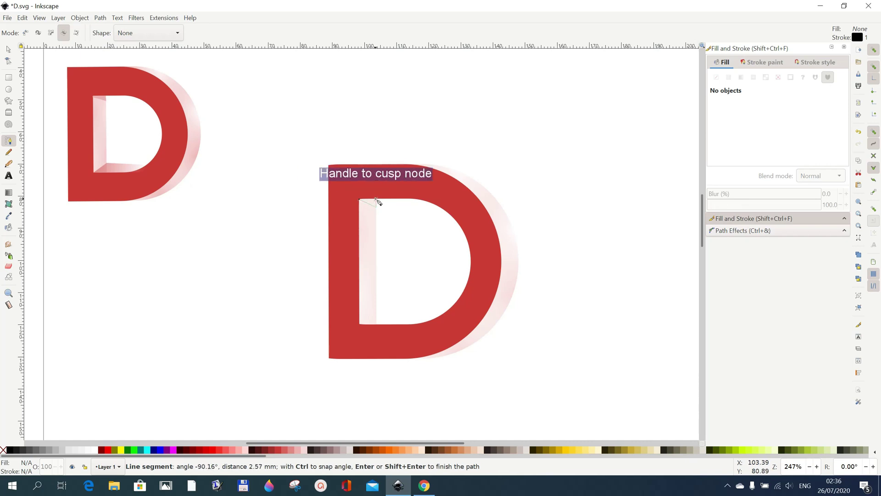
left_click(376, 200)
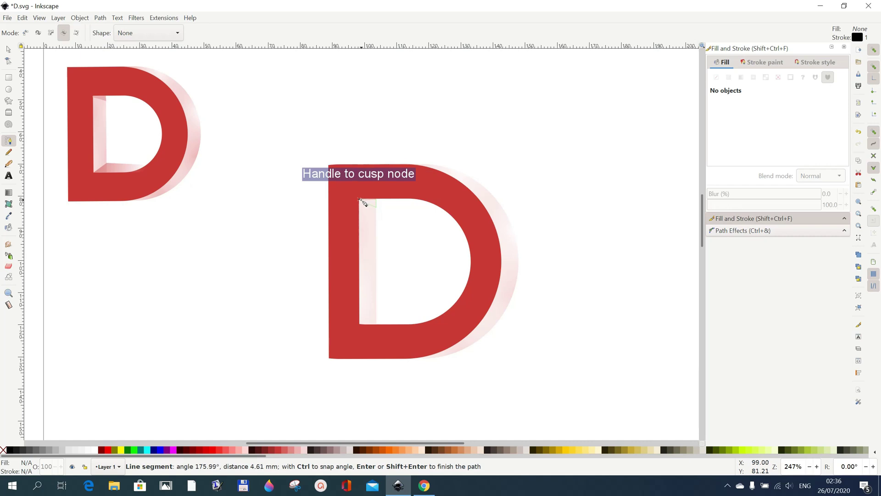
left_click(360, 201)
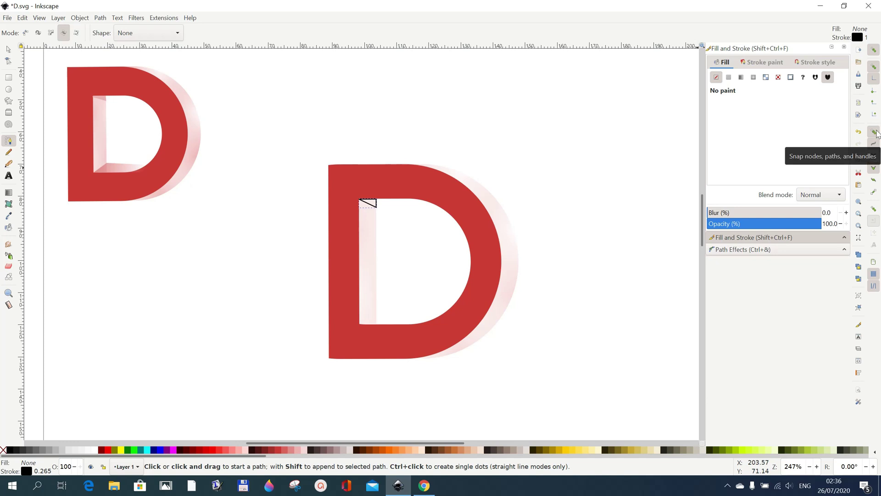
Draw a thin closed shape along the large D's lower inner edge and curve its far end to follow the red bowl
left_click(874, 169)
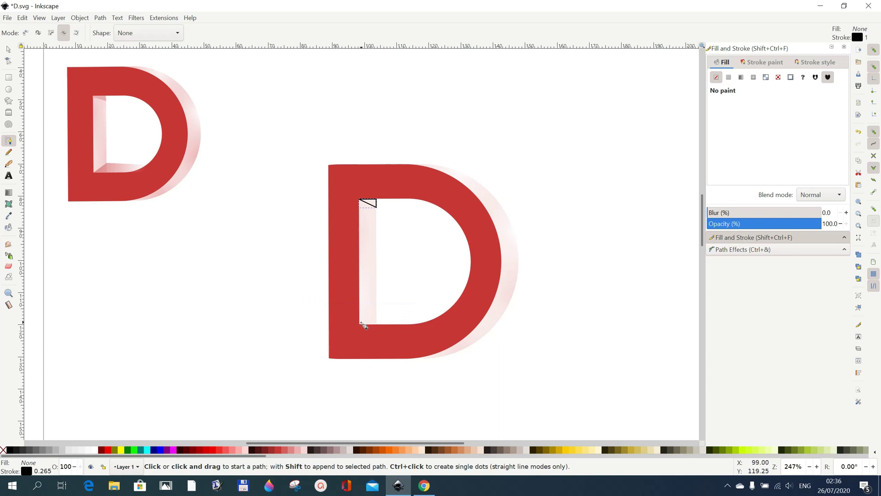
left_click(362, 325)
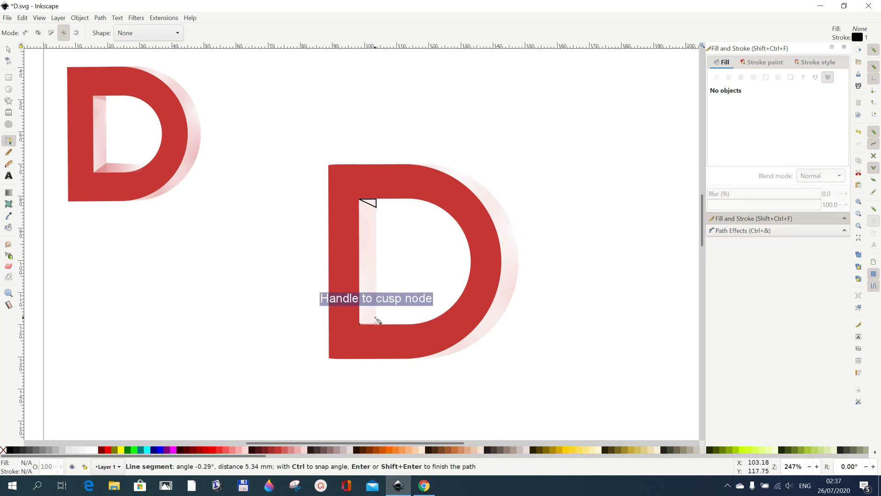
left_click(376, 318)
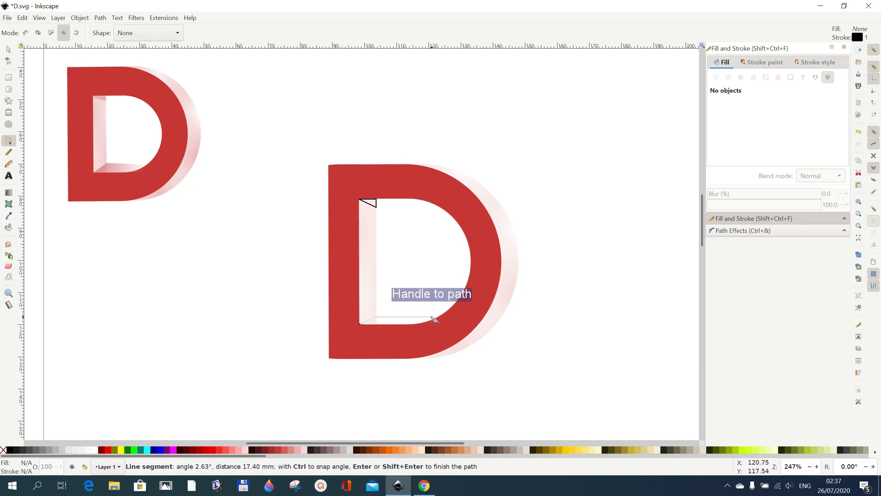
left_click(432, 318)
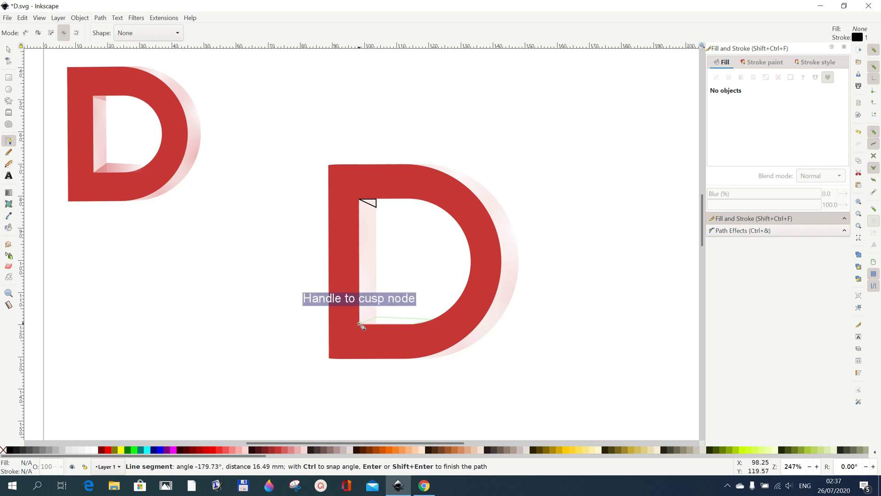
left_click(362, 324)
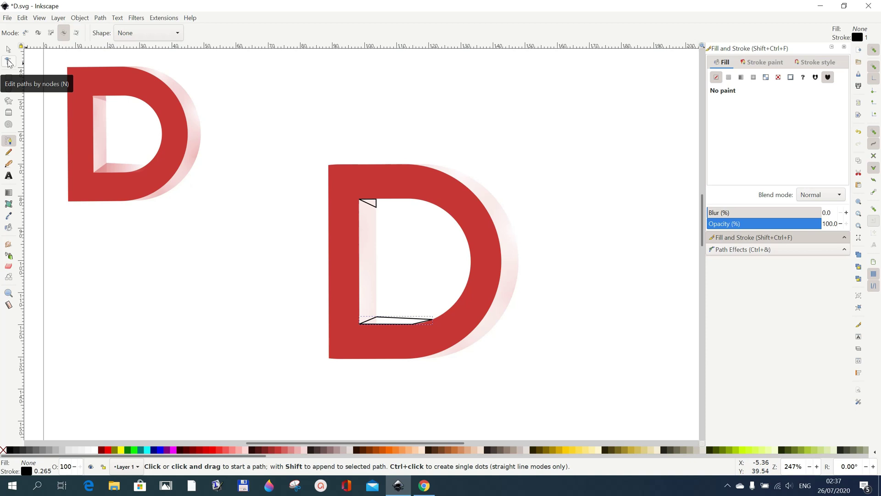
left_click(8, 62)
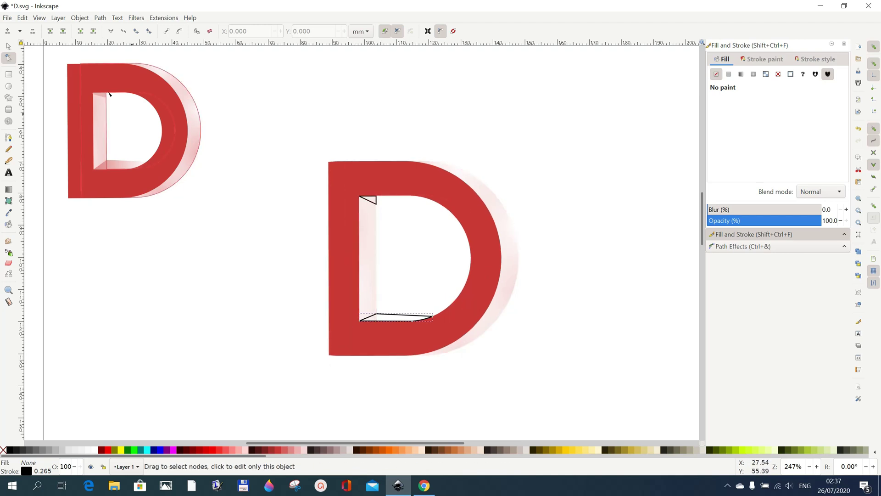
left_click(9, 46)
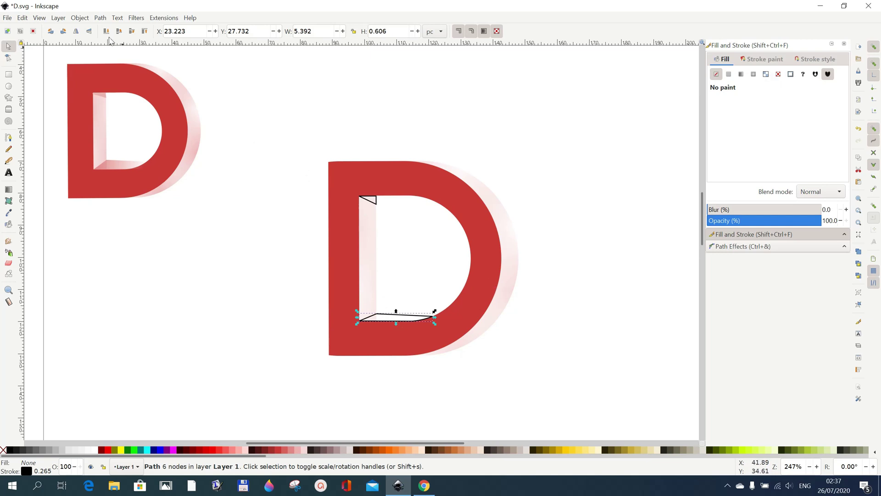
Fill the thin shape on the large D's lower inner edge with pink de8787
left_click(80, 18)
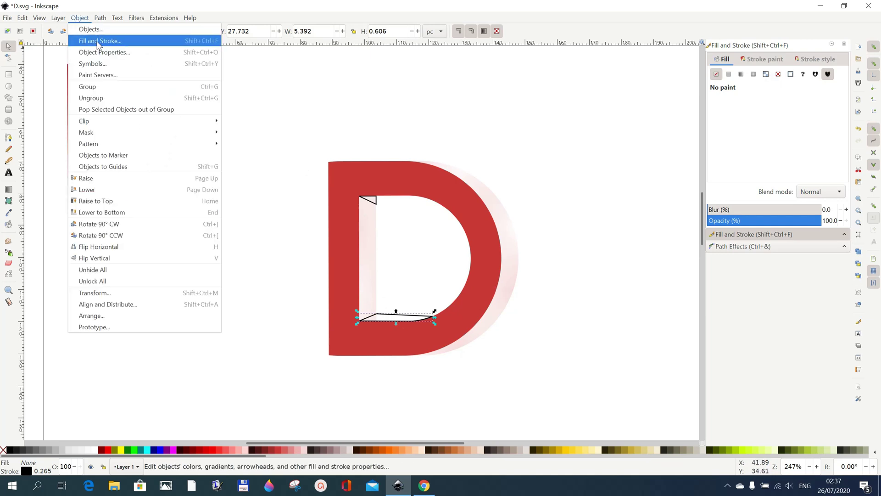
left_click(98, 43)
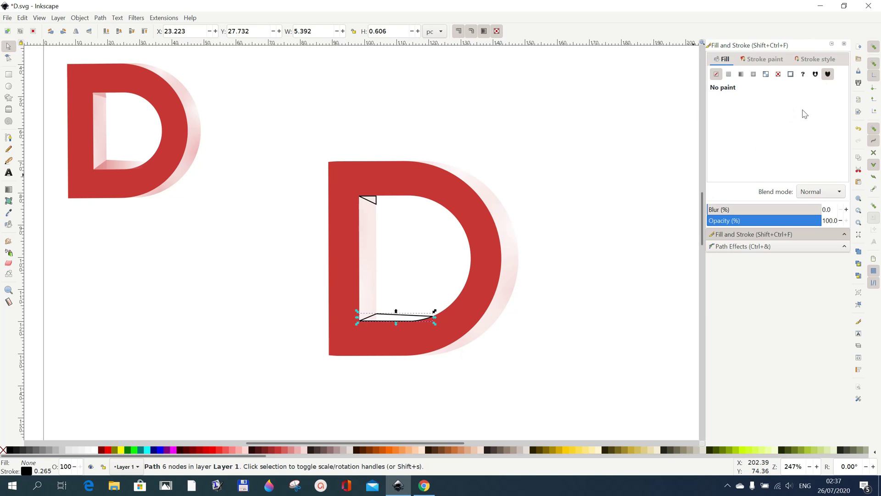
left_click(765, 59)
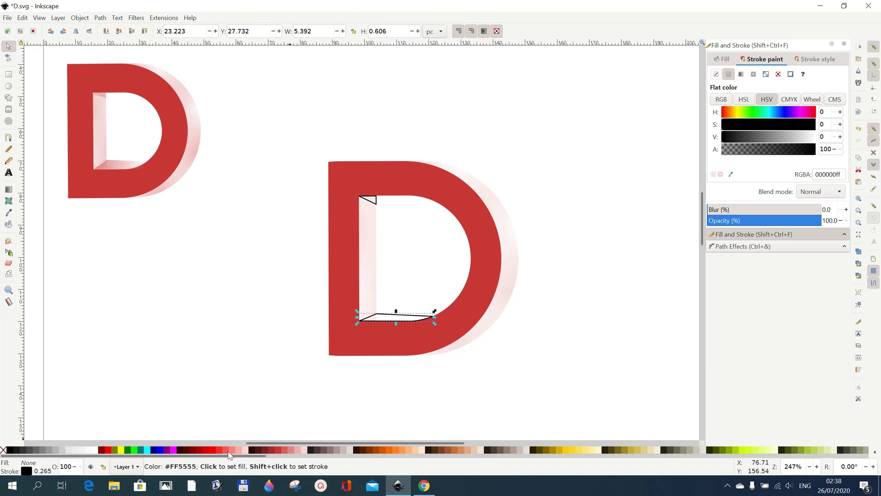
left_click(293, 451)
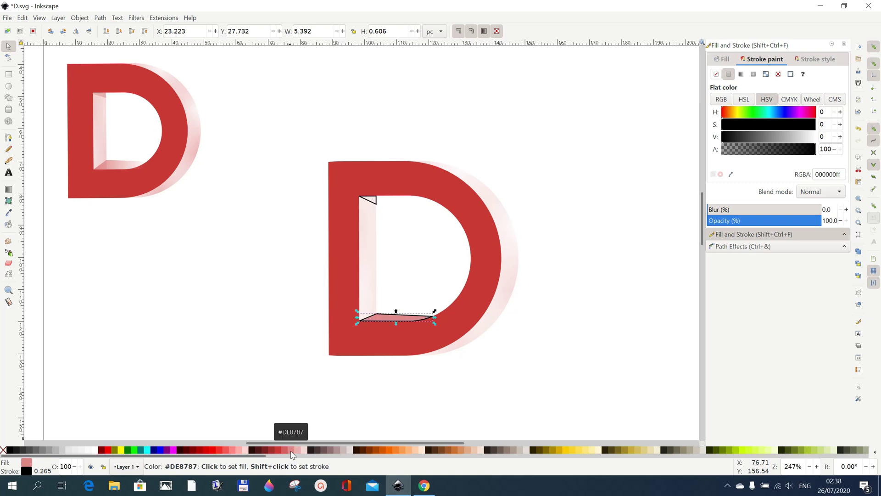
Fill the upper inner triangle with pink de8787 and remove the black stroke from both inner shapes
left_click(370, 200)
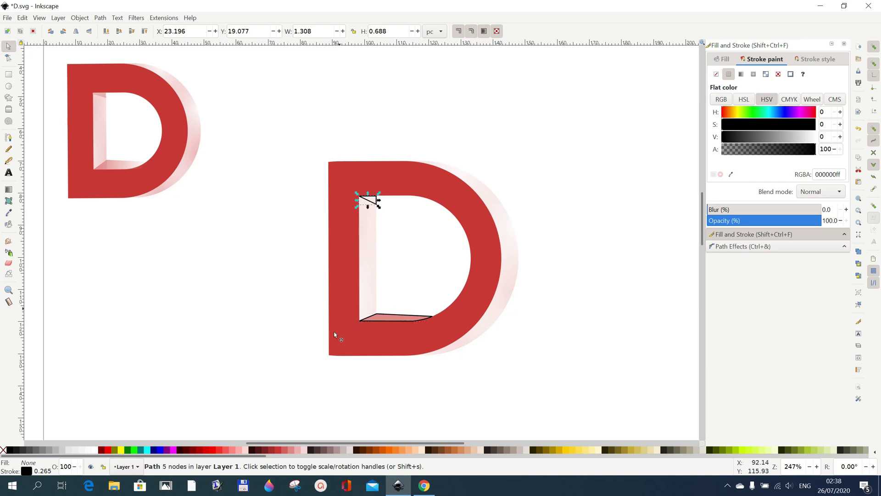
left_click(290, 452)
left_click(716, 75)
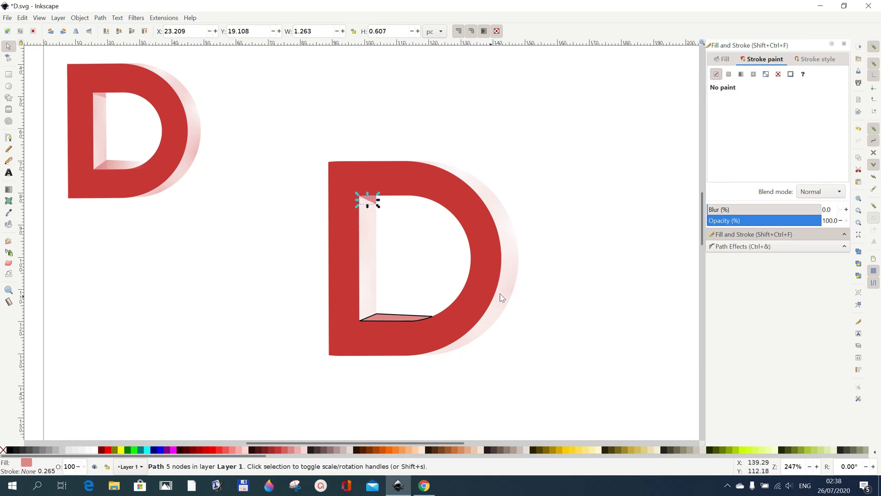
left_click(398, 319)
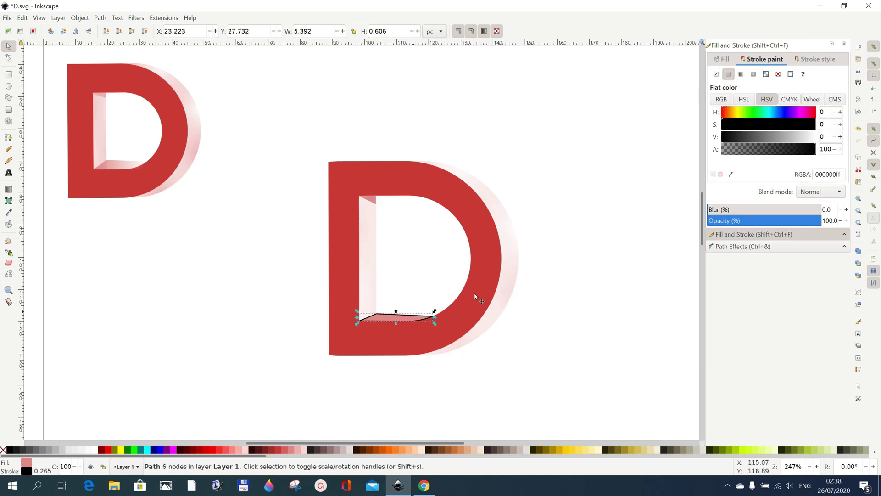
left_click(716, 75)
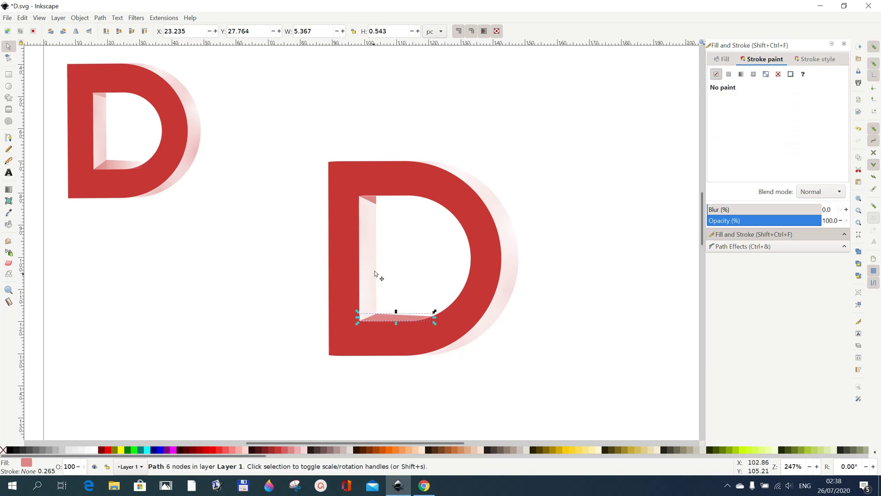
left_click(427, 373)
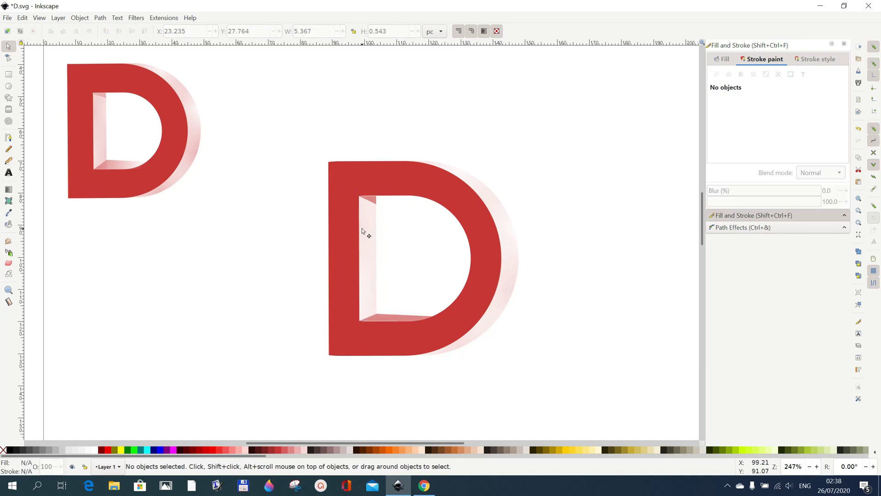
left_click(372, 197)
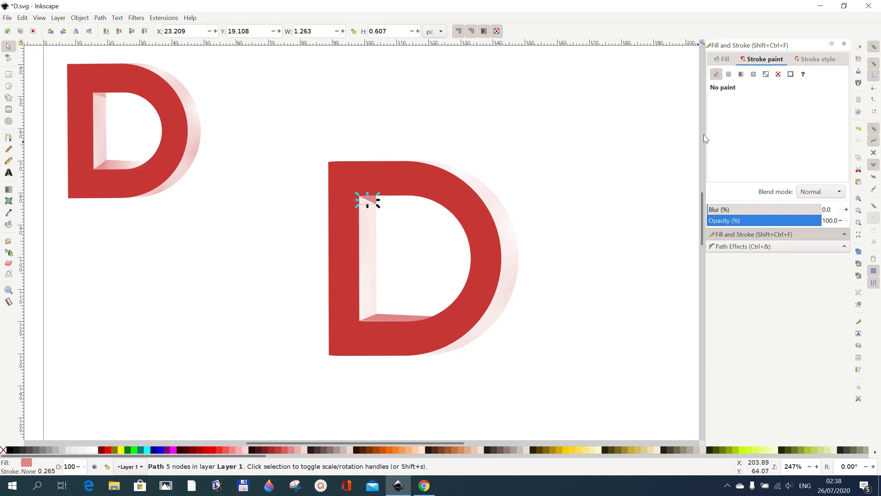
left_click(743, 74)
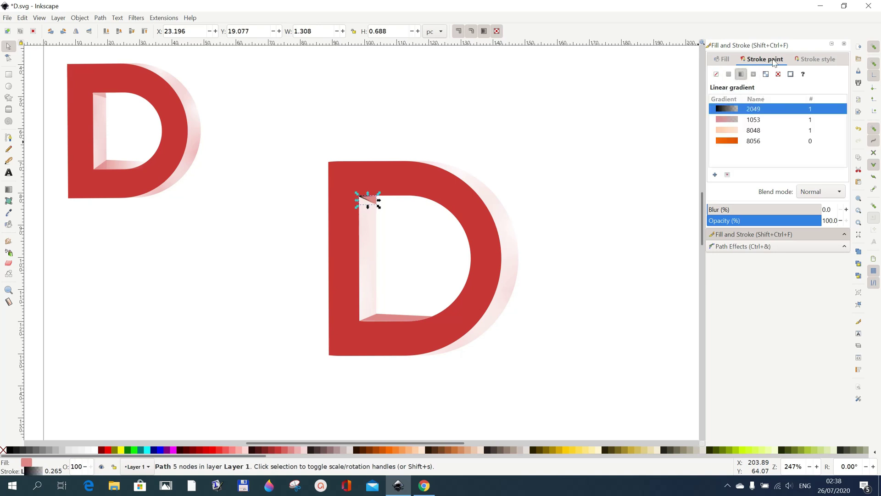
left_click(858, 129)
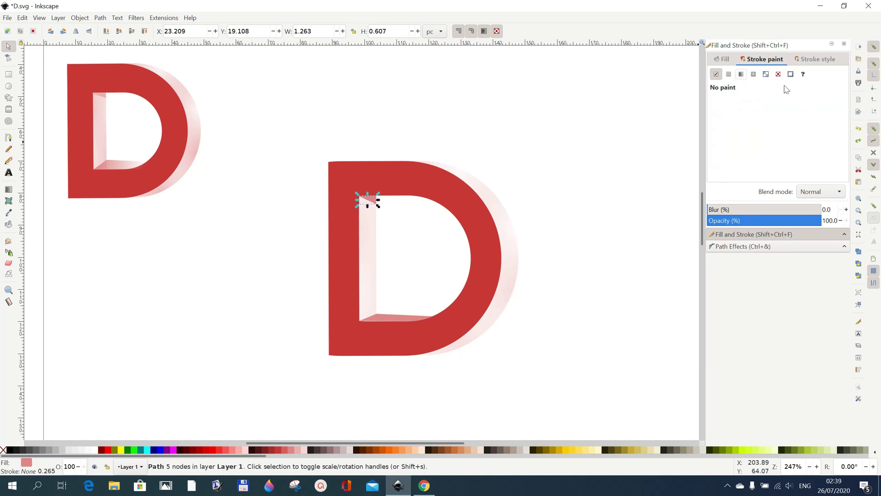
Change the fills of the upper triangle and the lower inner shape to linear gradients fading from pink to transparent
left_click(724, 63)
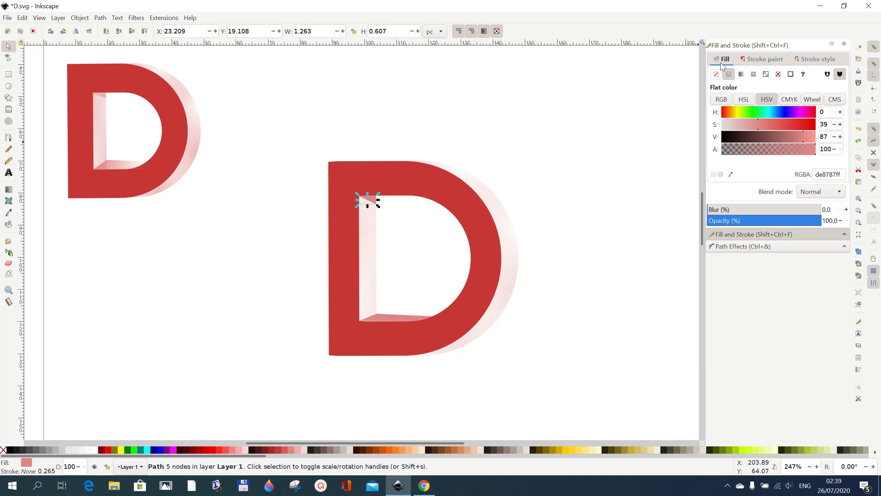
left_click(742, 74)
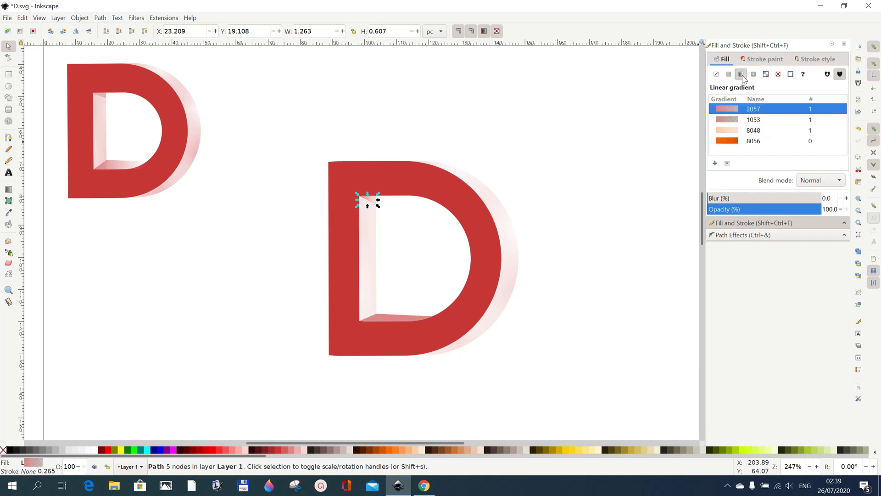
left_click(401, 318)
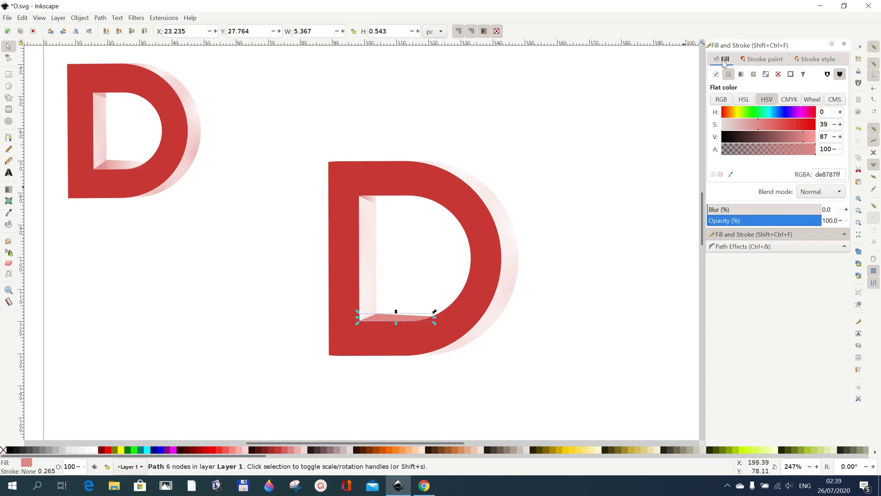
left_click(742, 74)
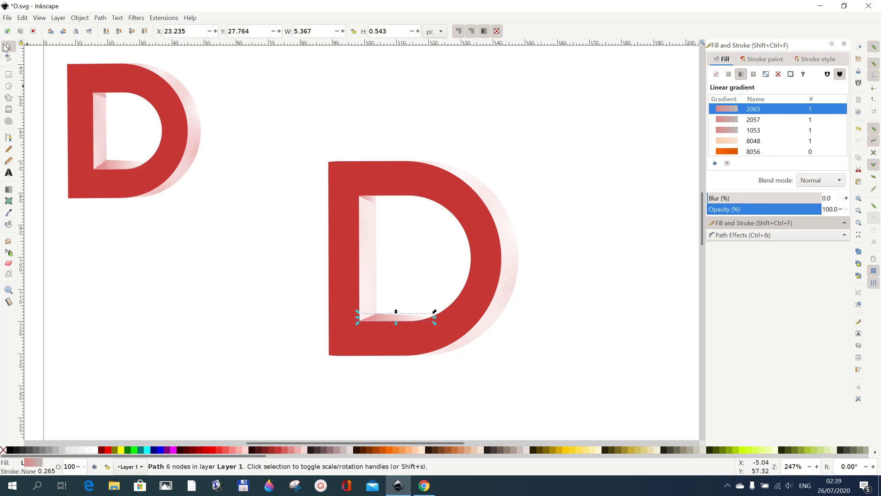
left_click(202, 316)
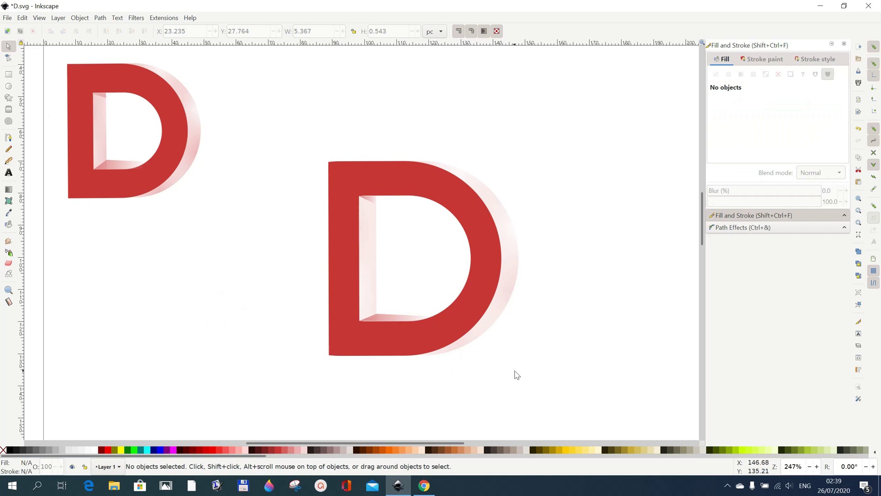